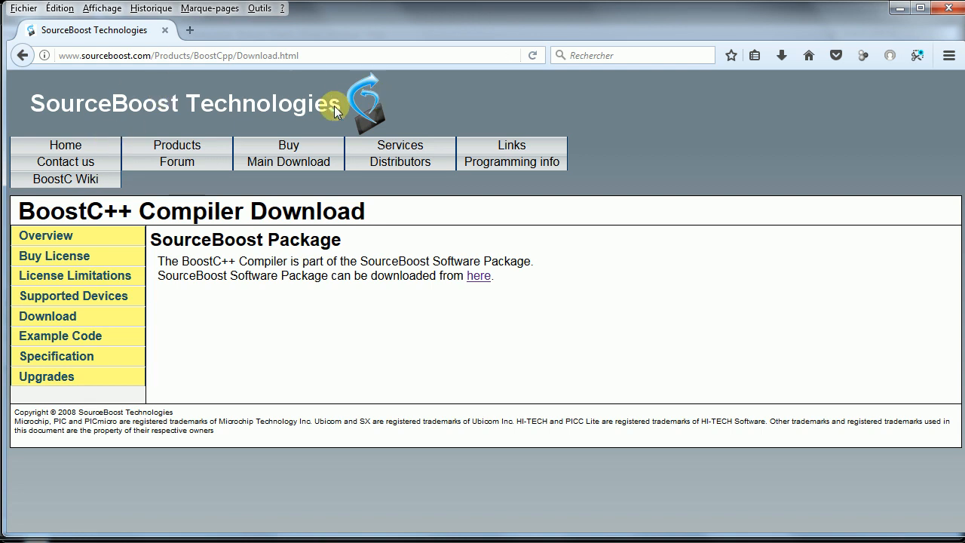
# Open the SourceBoost package download page and review the available software package versions.
pyautogui.click(481, 276)
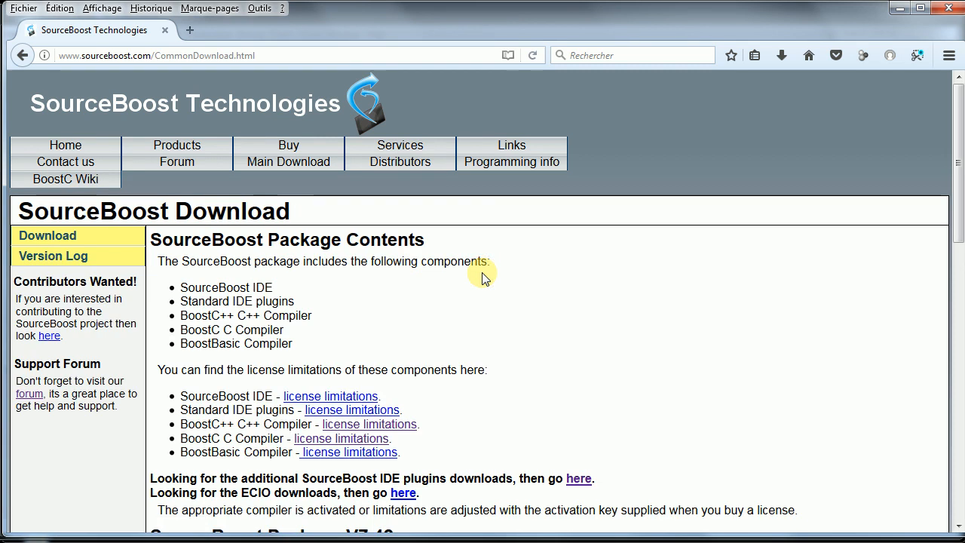
pyautogui.scroll(-5, 483, 277)
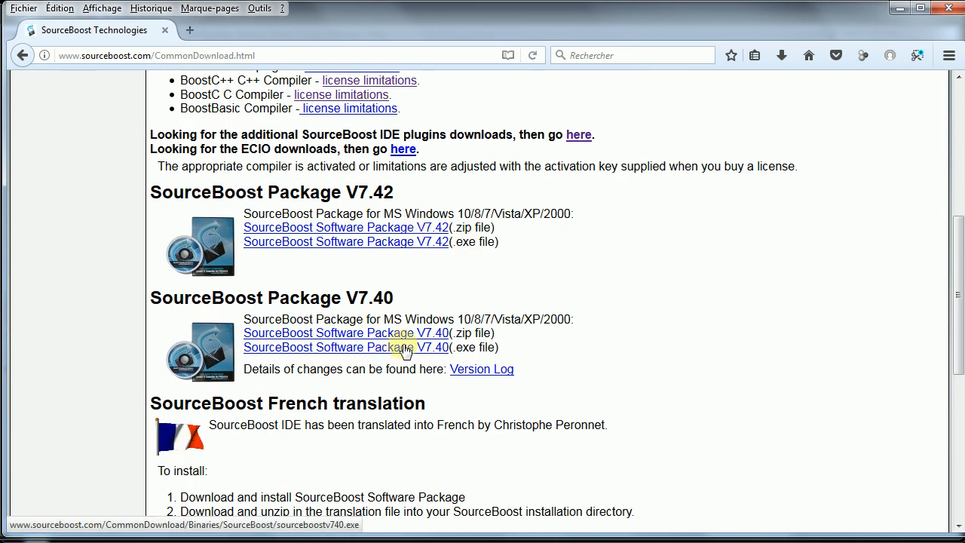
pyautogui.scroll(5, 400, 272)
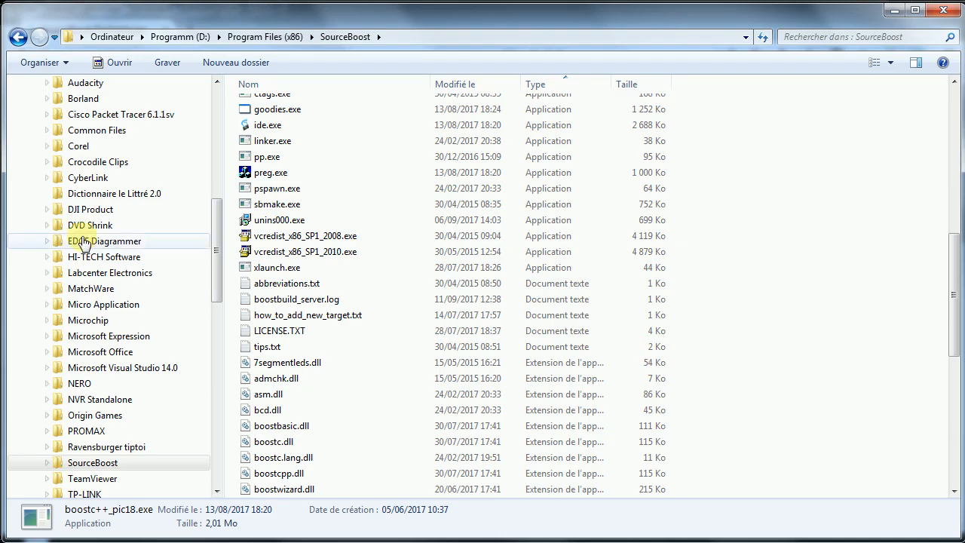
# Switch to Windows Explorer and examine the path and contents of the SourceBoost installation folder.
pyautogui.scroll(10, 280, 101)
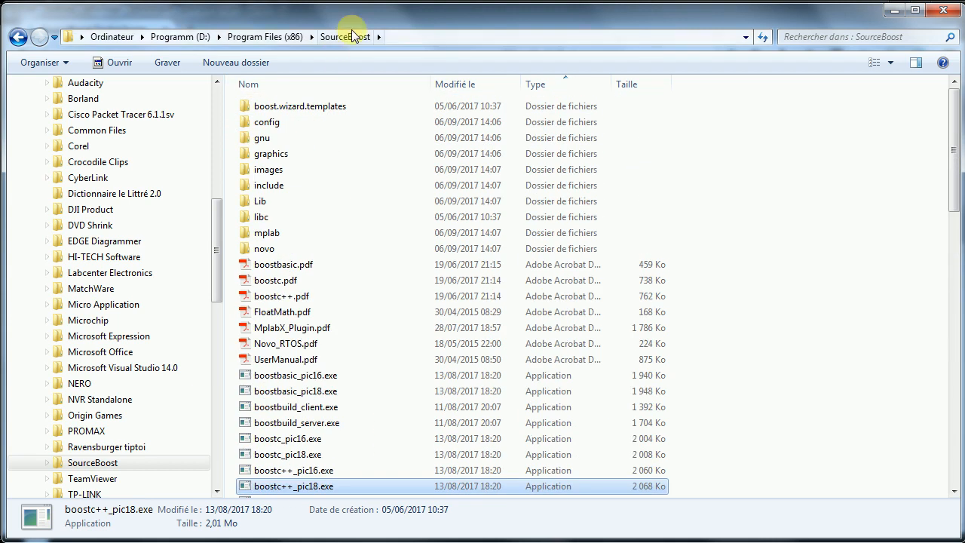
pyautogui.click(422, 34)
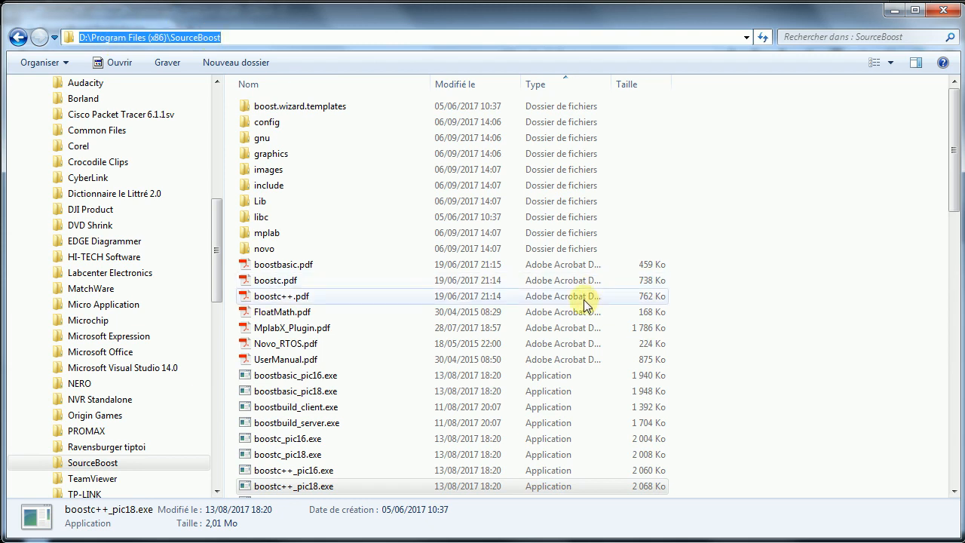
pyautogui.click(871, 236)
pyautogui.scroll(-10, 836, 279)
pyautogui.scroll(5, 409, 187)
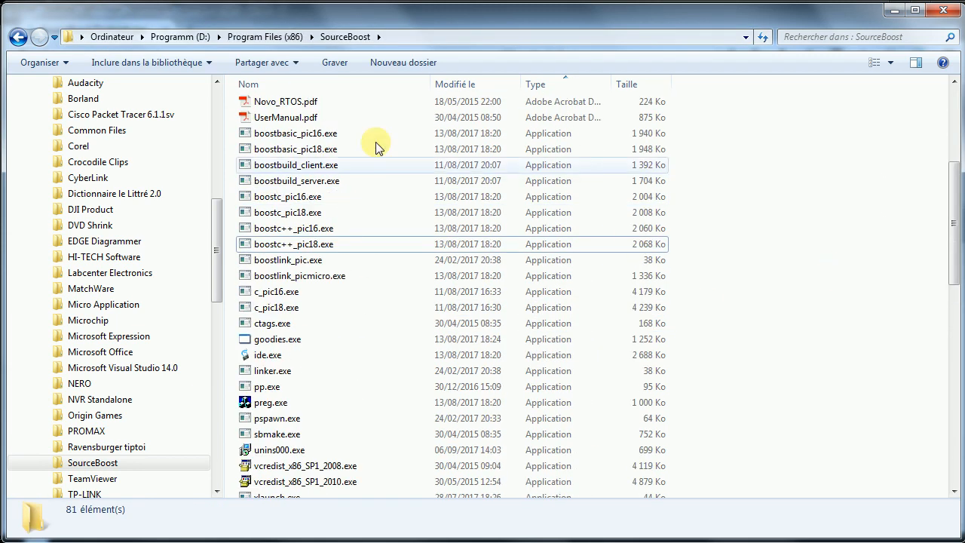
pyautogui.scroll(1, 361, 259)
pyautogui.scroll(-15, 400, 261)
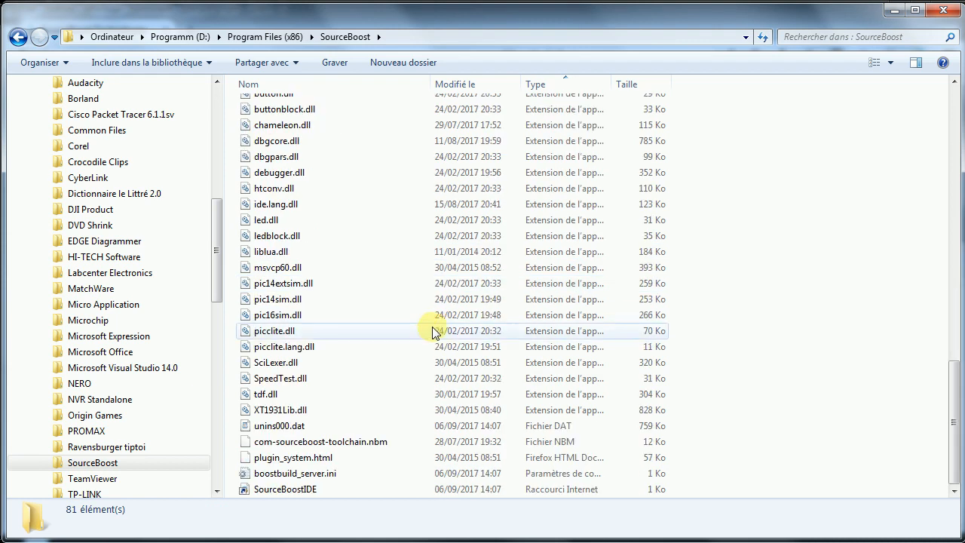
pyautogui.scroll(6, 822, 361)
pyautogui.scroll(5, 799, 324)
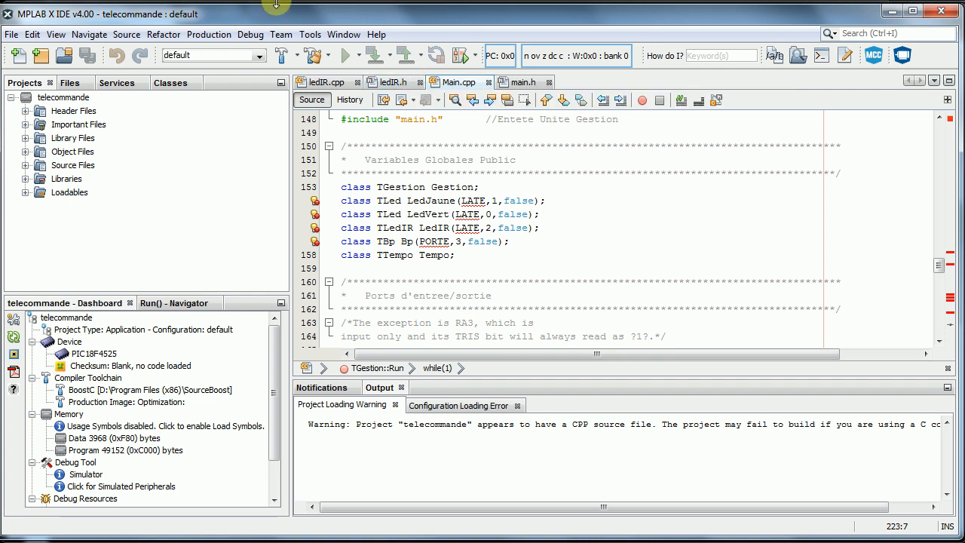
# In MPLAB X IDE, add com-sourceboost-toolchain.nbm from the SourceBoost folder to the downloaded plugins.
pyautogui.click(319, 34)
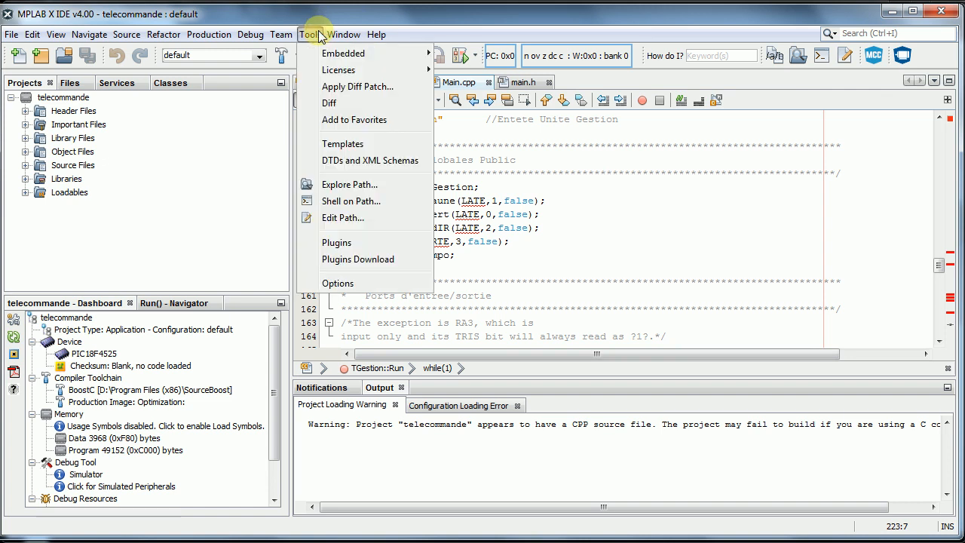
pyautogui.click(360, 251)
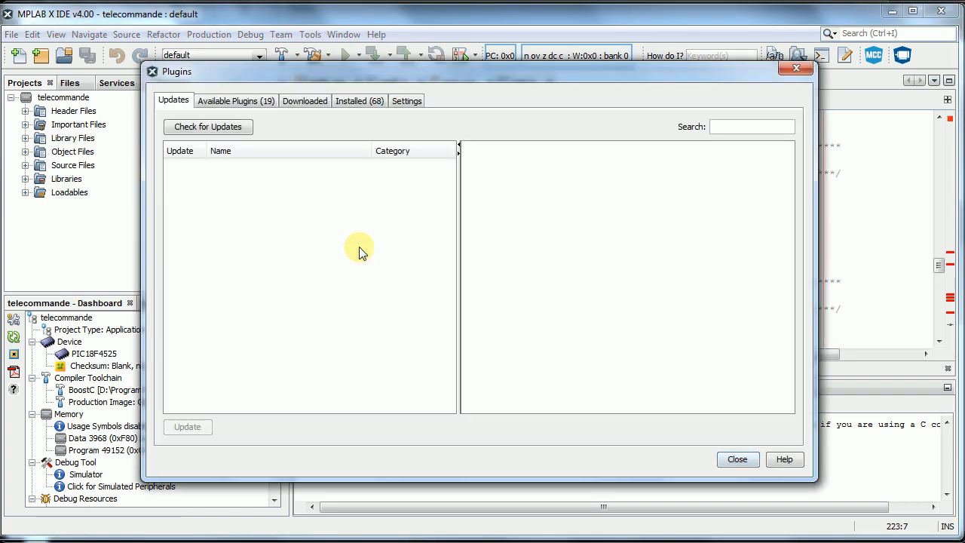
pyautogui.click(300, 98)
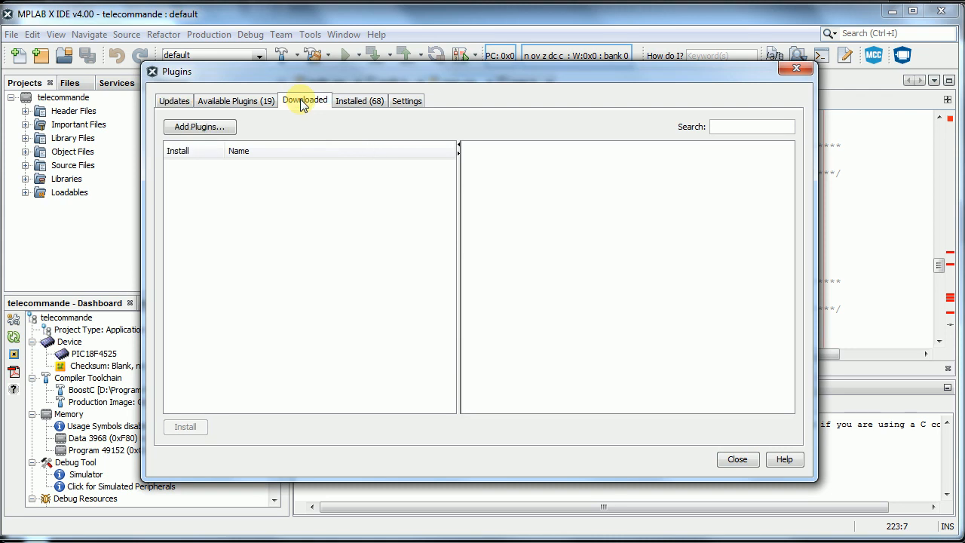
pyautogui.click(215, 132)
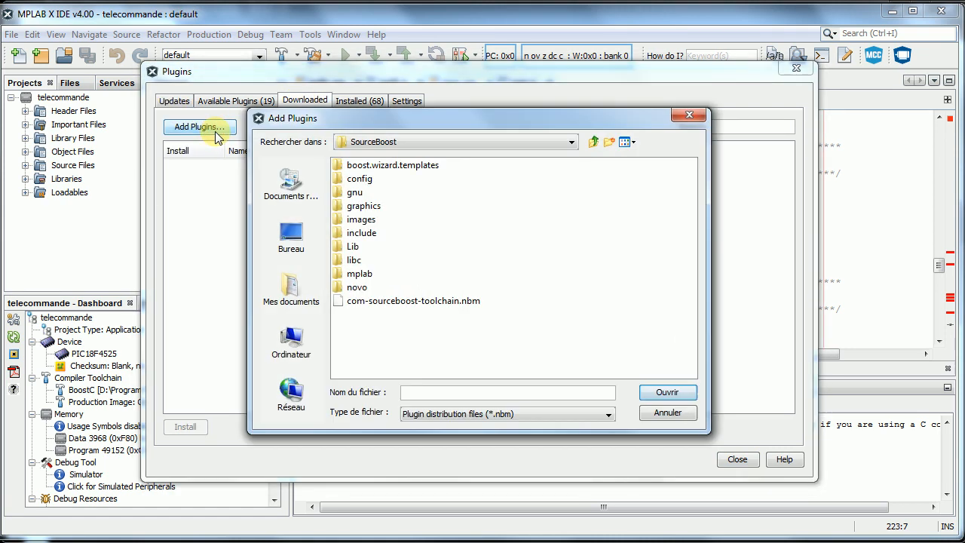
pyautogui.click(488, 141)
pyautogui.click(500, 115)
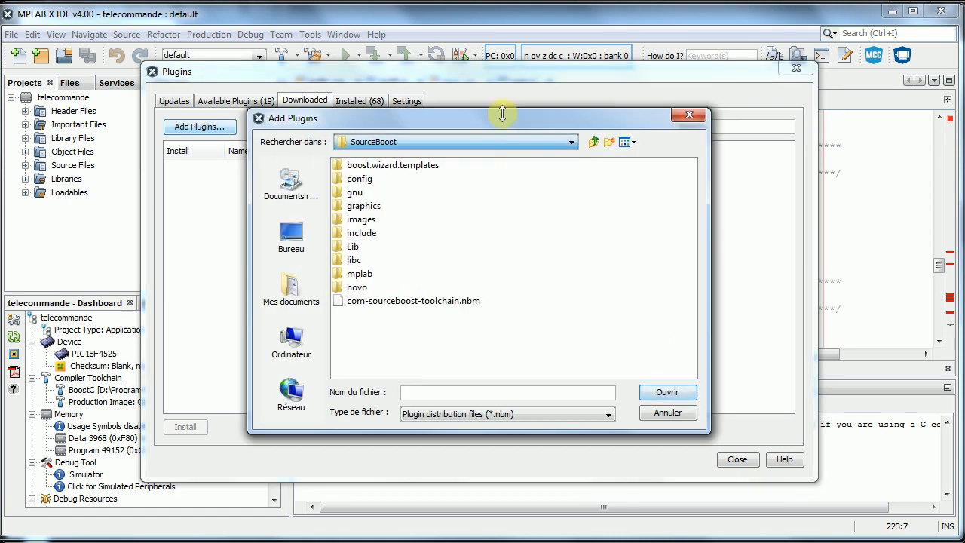
pyautogui.click(566, 145)
pyautogui.click(475, 157)
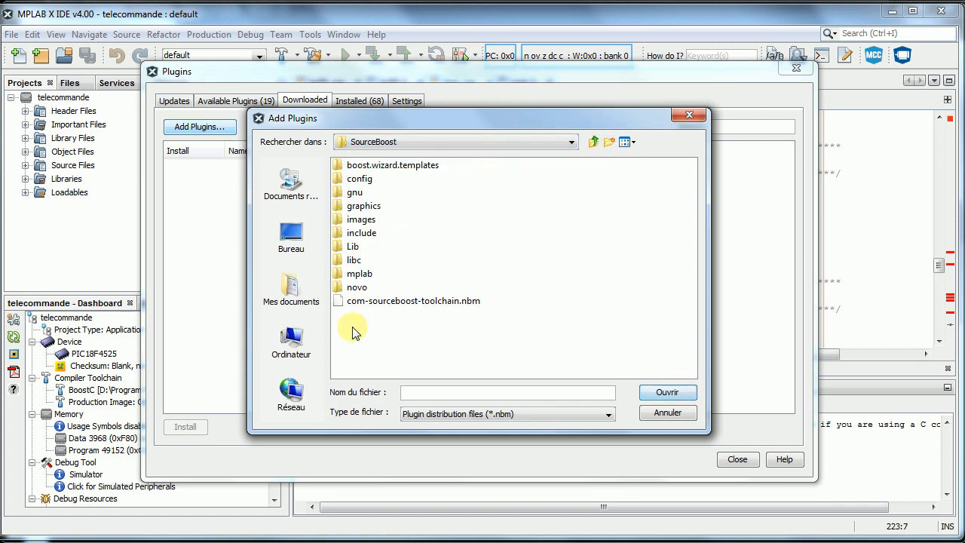
pyautogui.click(381, 301)
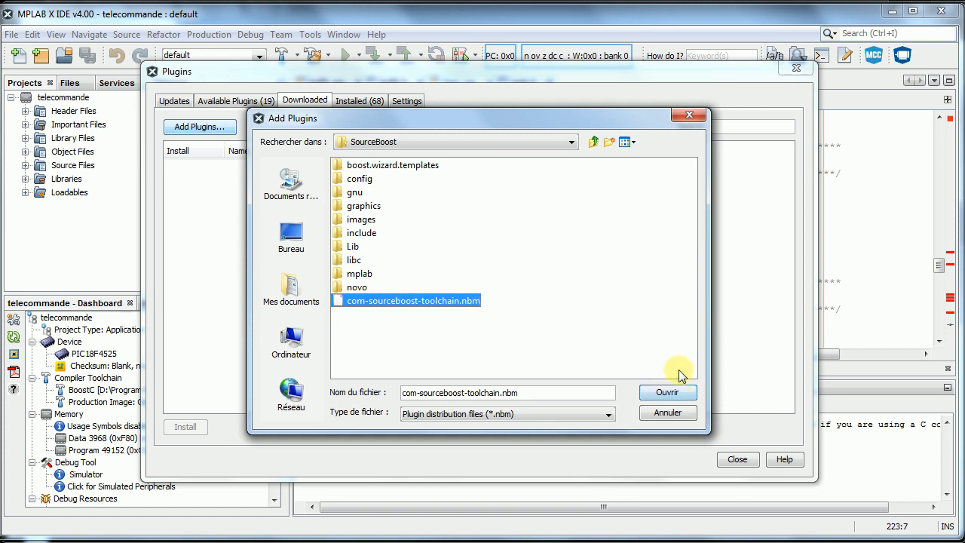
pyautogui.click(678, 395)
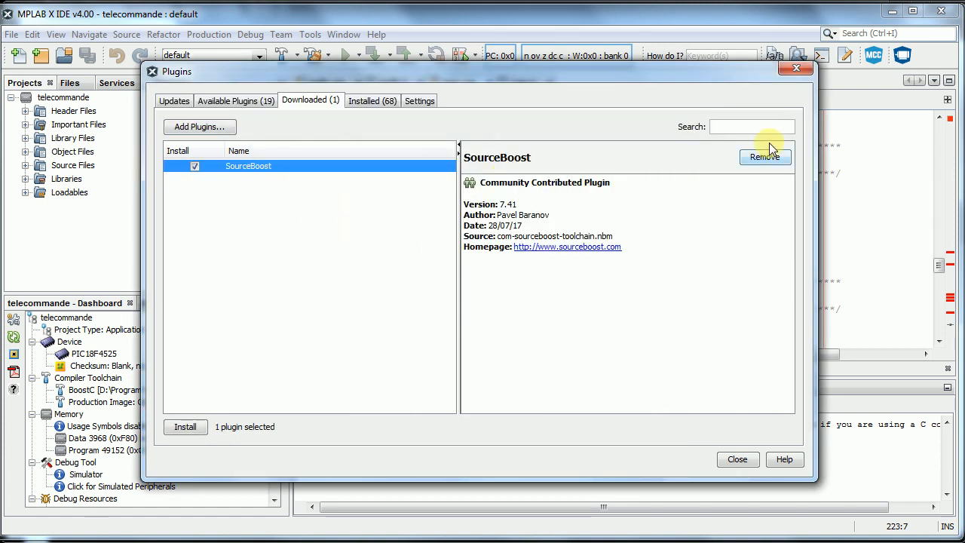
# Install the SourceBoost plugin, accepting the license terms and the unsigned plugin, and close the plugin manager.
pyautogui.click(186, 429)
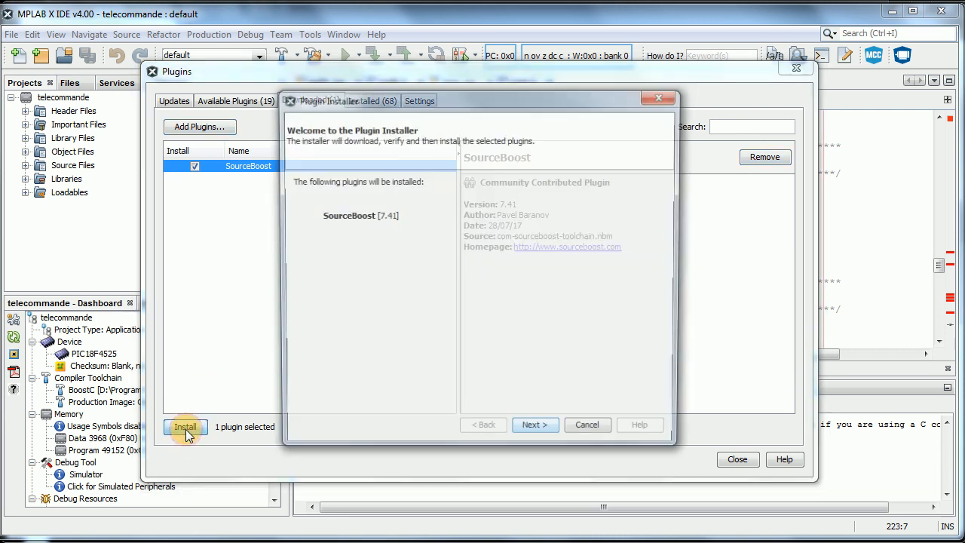
pyautogui.click(542, 432)
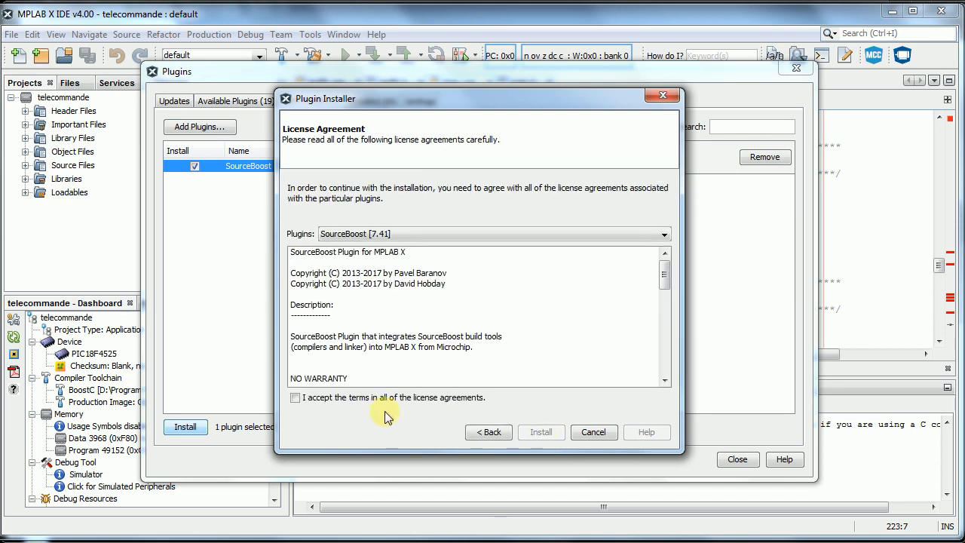
pyautogui.click(350, 401)
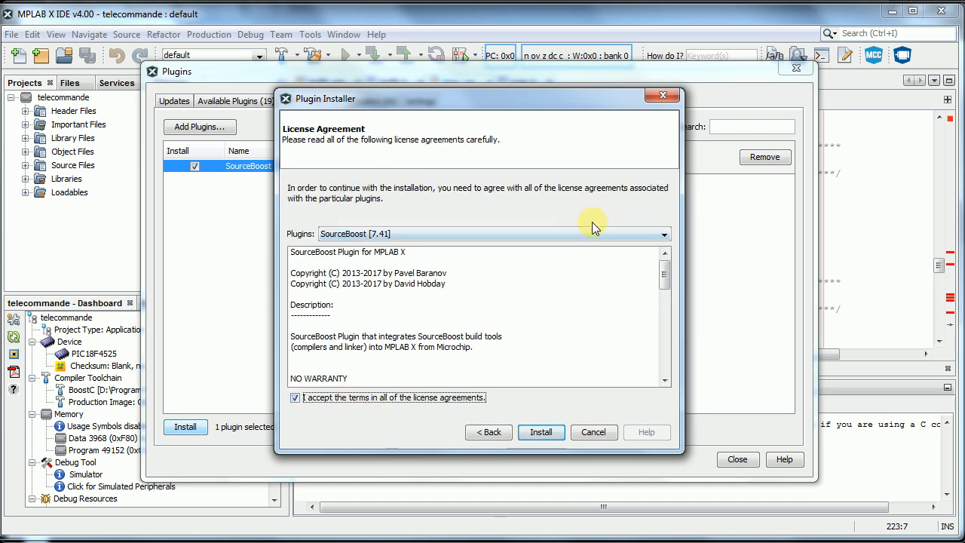
pyautogui.click(582, 239)
pyautogui.click(581, 240)
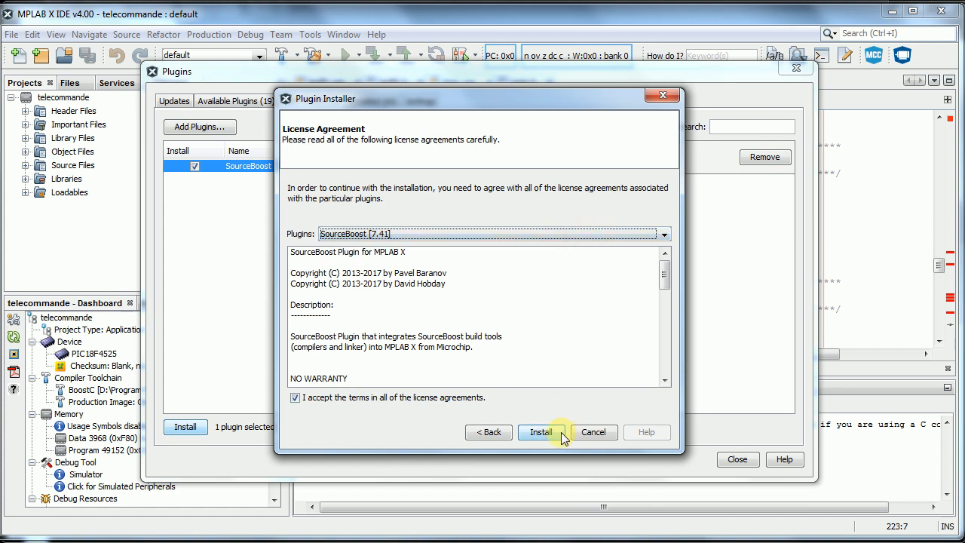
pyautogui.click(549, 435)
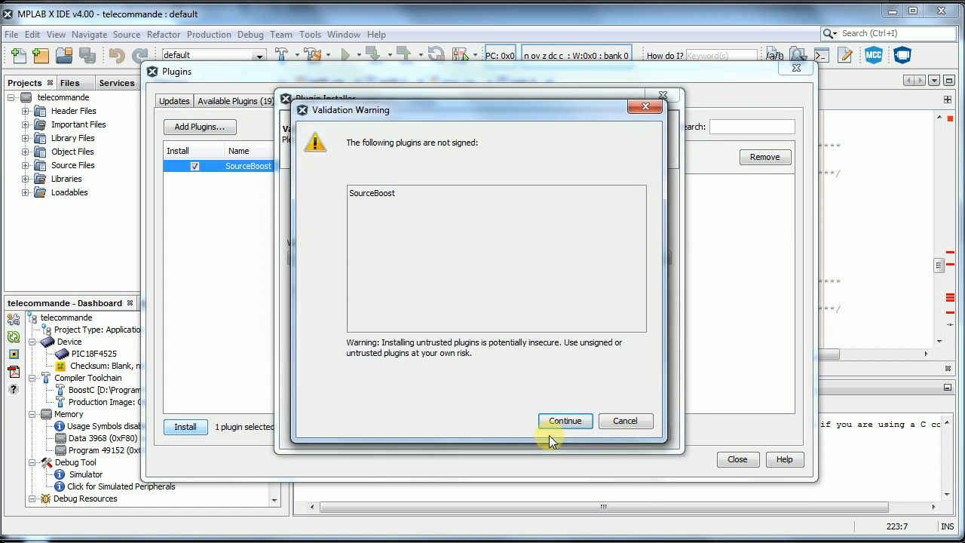
pyautogui.click(563, 426)
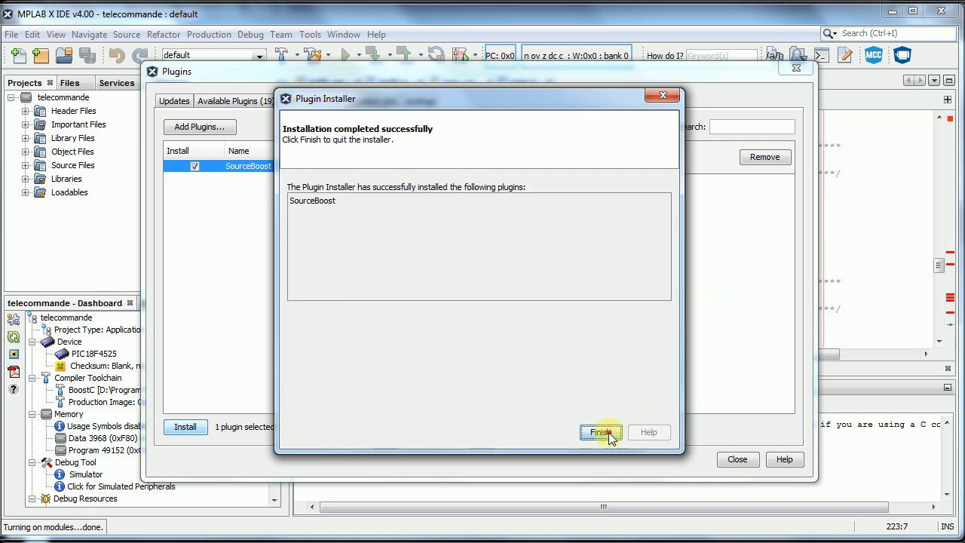
pyautogui.click(601, 432)
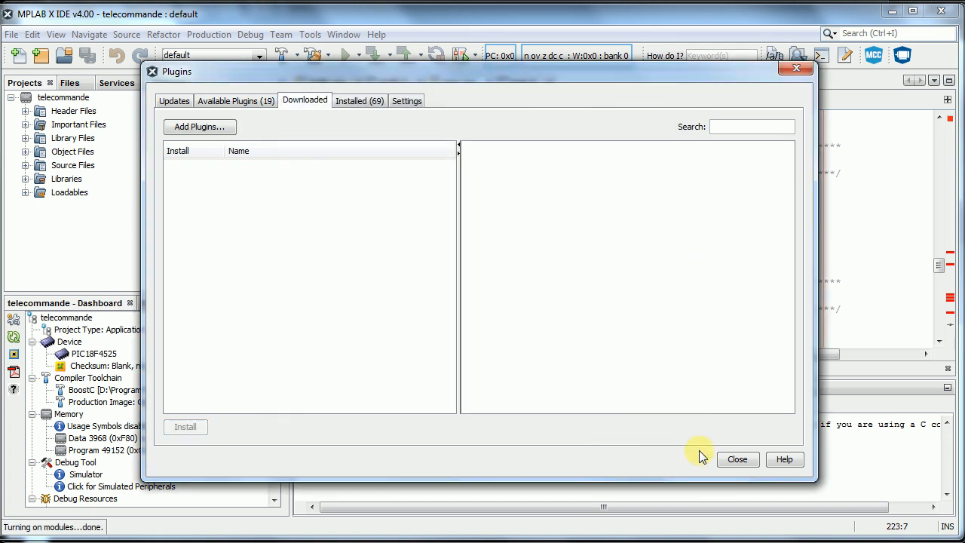
pyautogui.click(731, 459)
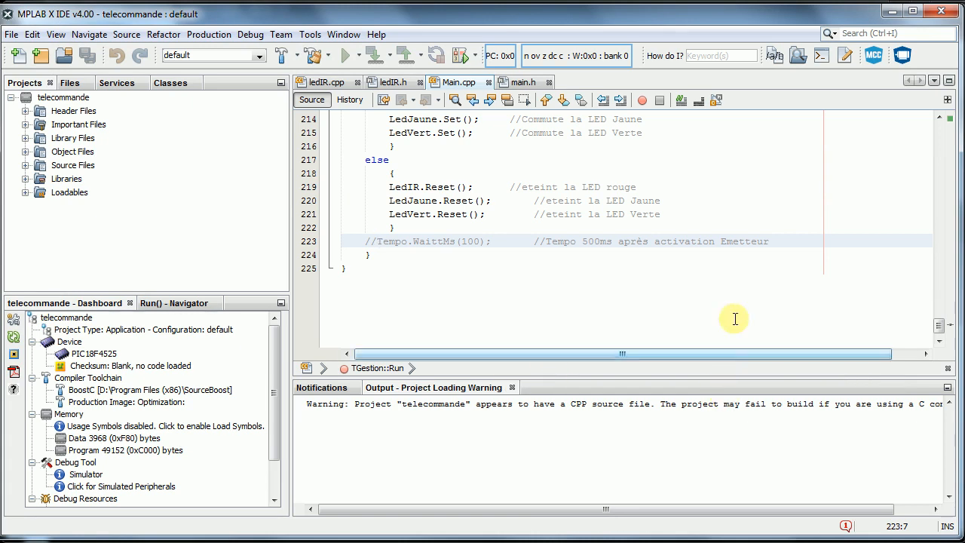
# Open the pending error notifications and decline downloading the CCS C Compiler demo.
pyautogui.click(846, 526)
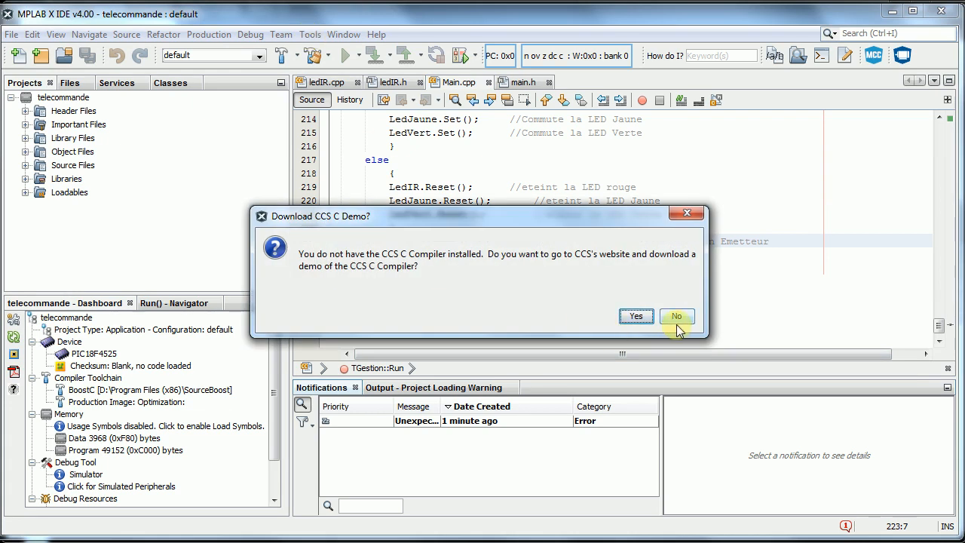
pyautogui.click(672, 315)
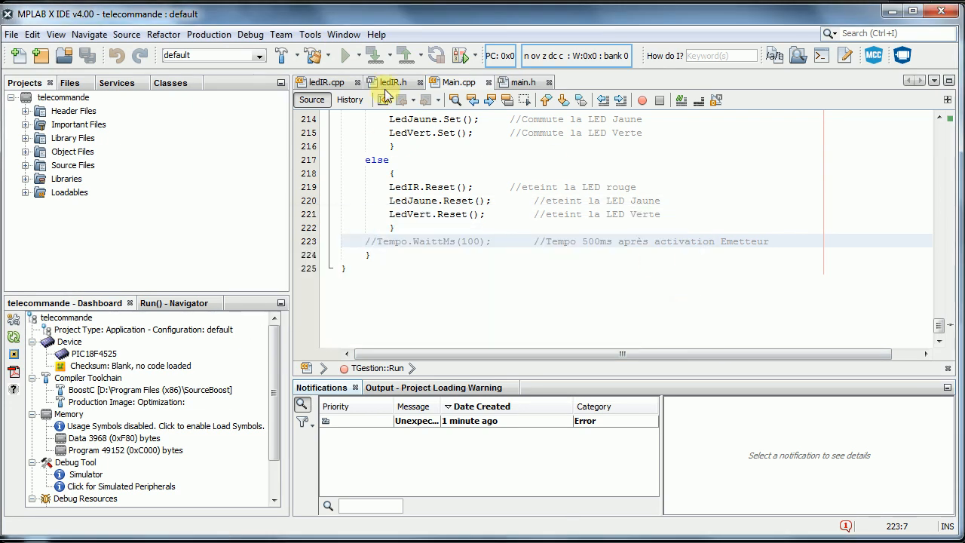
# Display the SourceBoost Language Toolchain's settings among the IDE's embedded build tools.
pyautogui.click(309, 35)
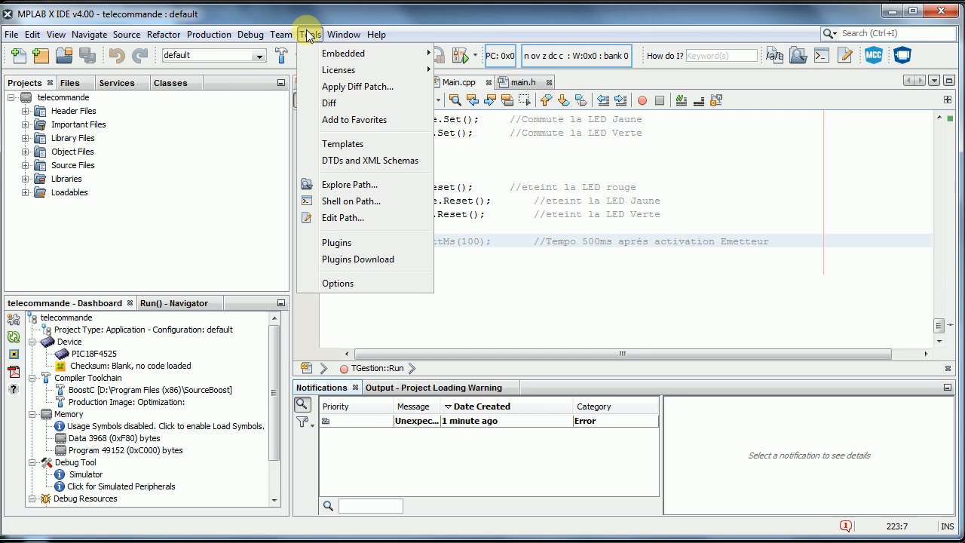
pyautogui.click(337, 284)
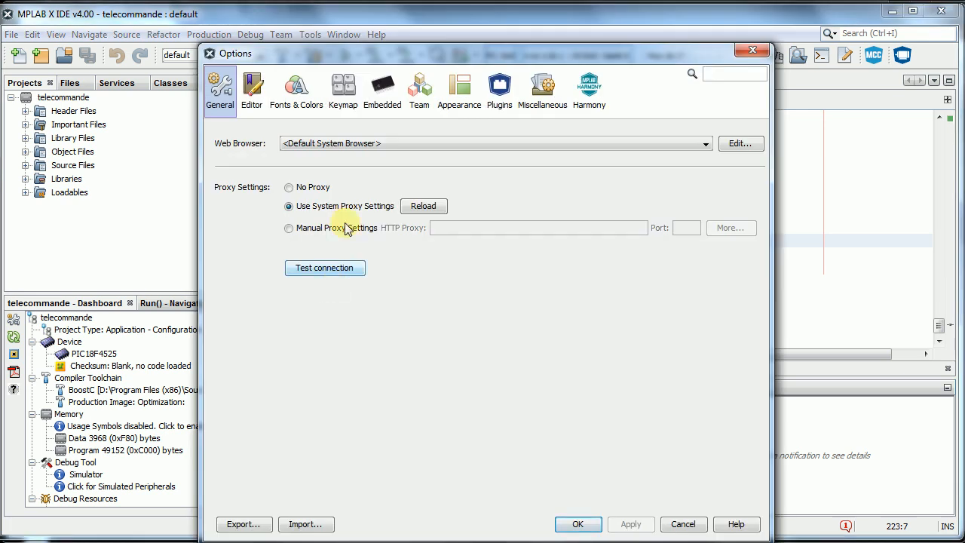
pyautogui.click(381, 94)
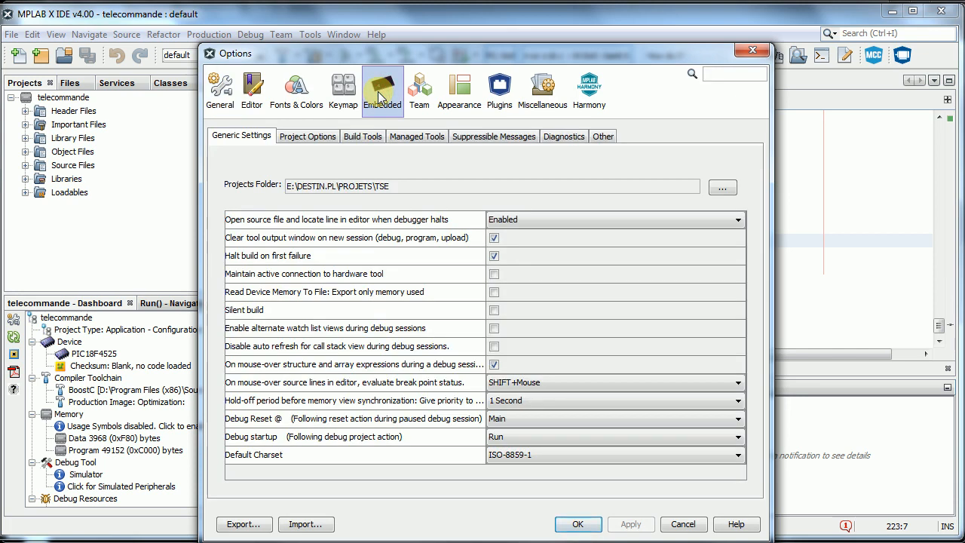
pyautogui.click(375, 140)
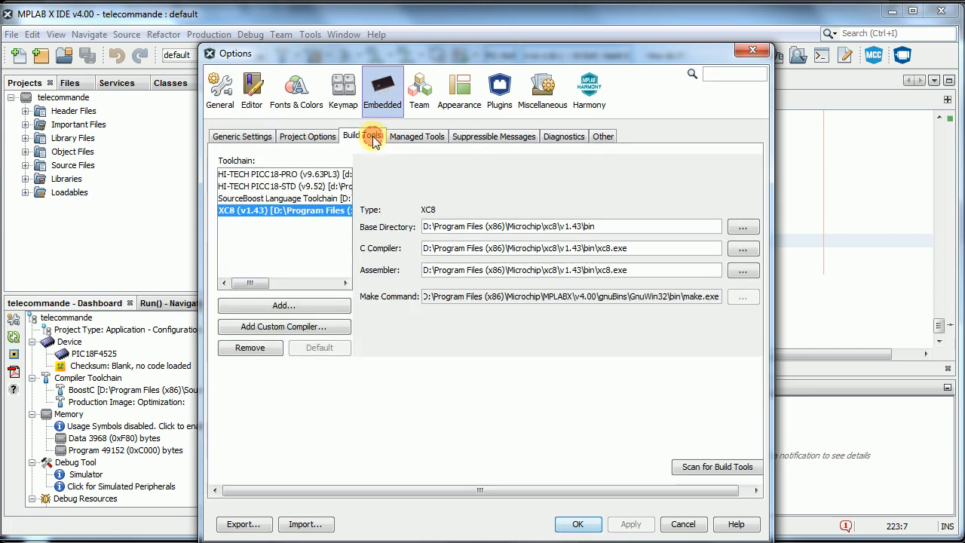
pyautogui.click(261, 199)
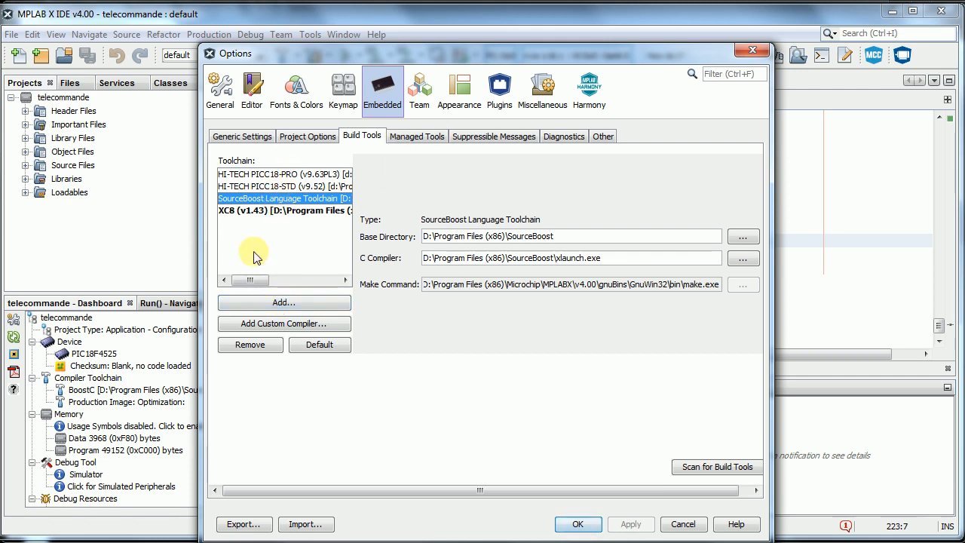
# Try to add a new build toolchain with D:\Program Files (x86)\SourceBoost as its base directory.
pyautogui.click(252, 303)
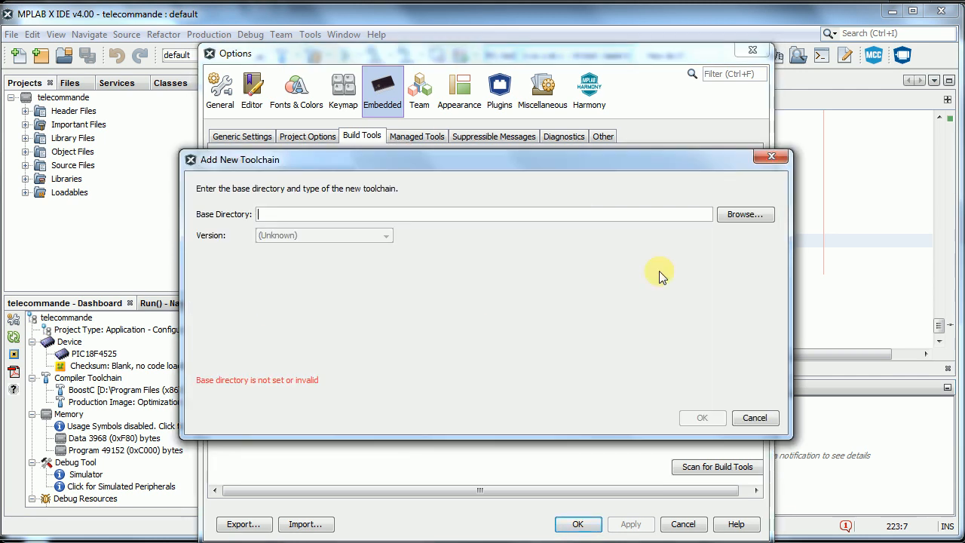
pyautogui.click(756, 223)
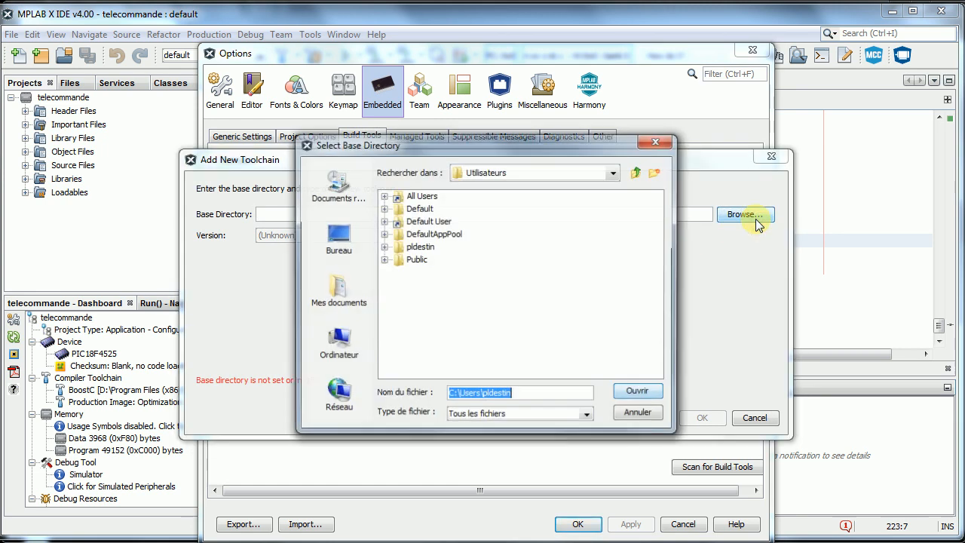
pyautogui.click(539, 173)
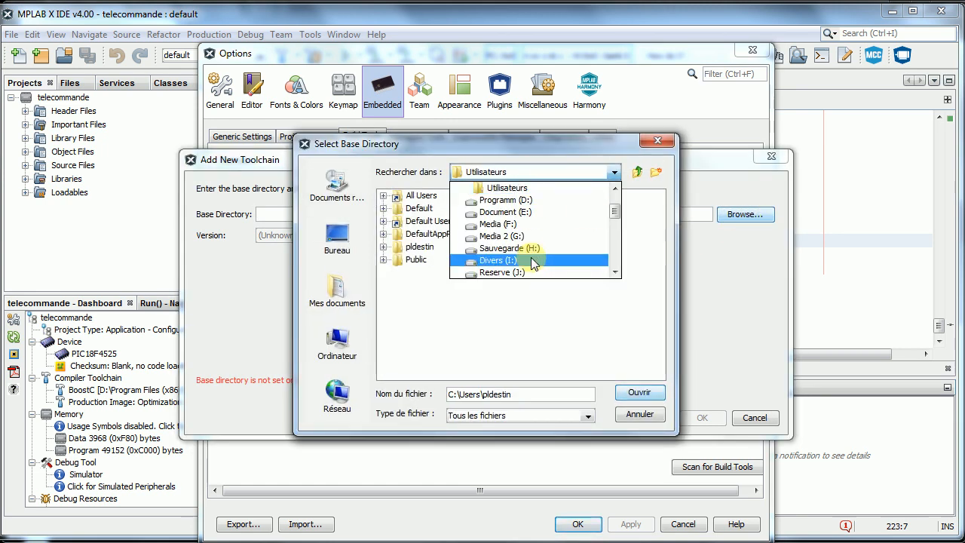
pyautogui.click(527, 200)
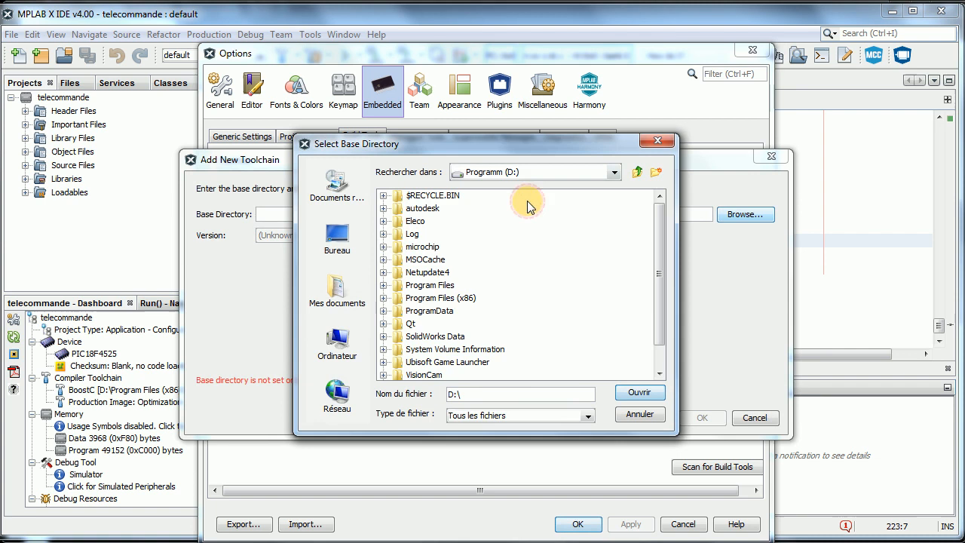
pyautogui.doubleClick(459, 298)
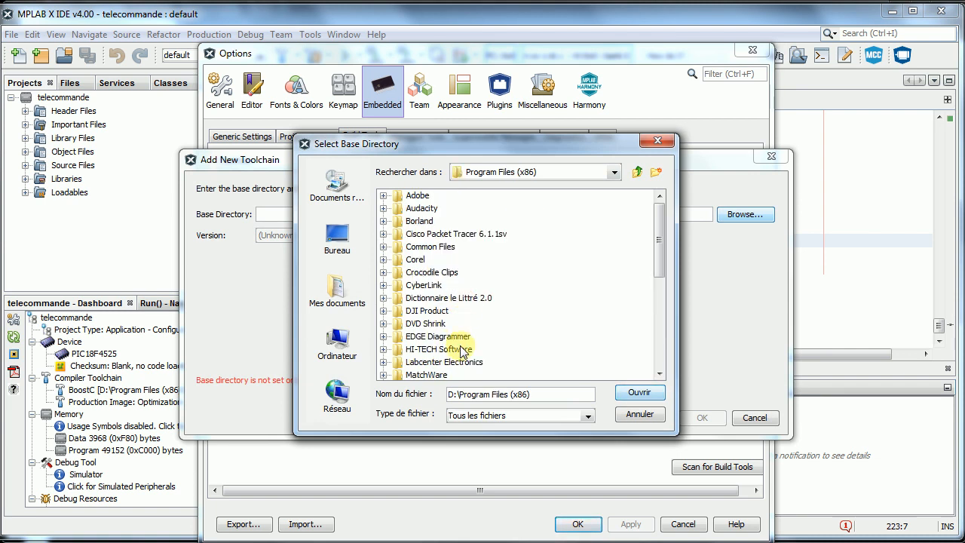
pyautogui.scroll(-4, 461, 351)
pyautogui.click(445, 362)
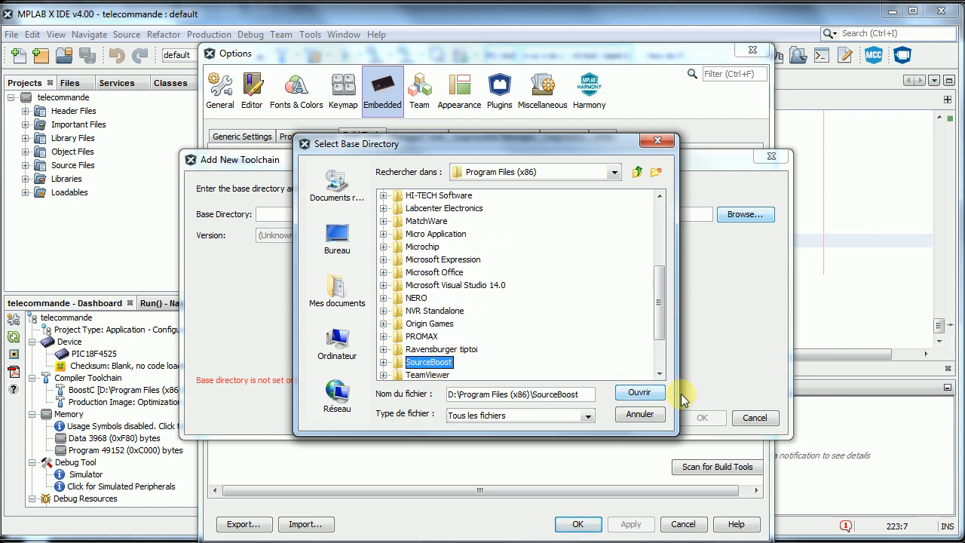
pyautogui.click(639, 392)
# Check the version choice for the new SourceBoost toolchain and cancel adding it.
pyautogui.click(381, 237)
pyautogui.click(381, 238)
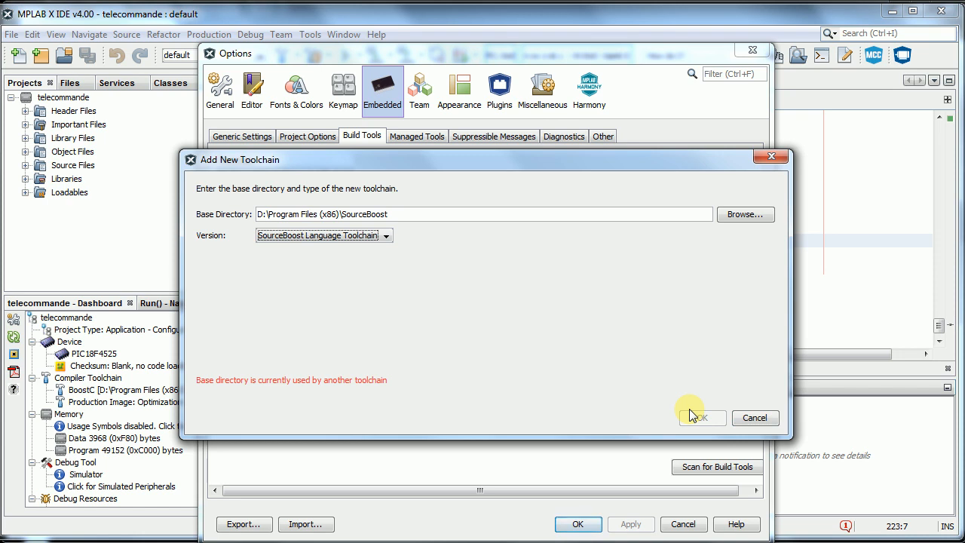
pyautogui.click(771, 421)
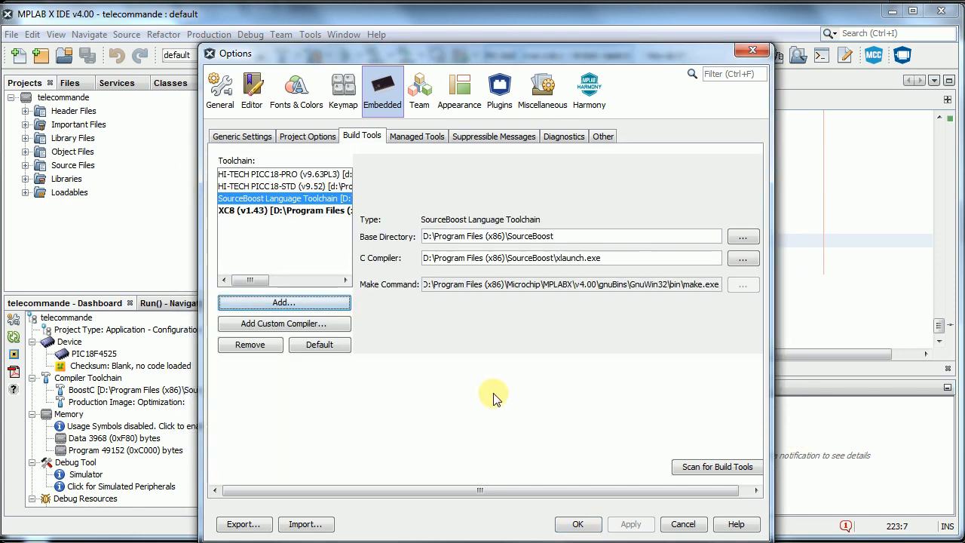
# Accept the IDE options and clean and build the telecommande project.
pyautogui.click(573, 521)
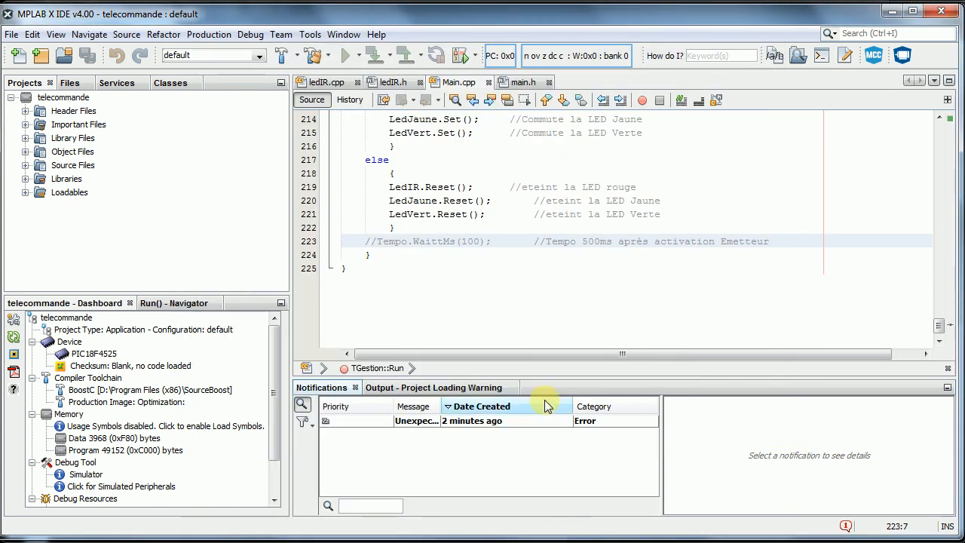
pyautogui.click(307, 63)
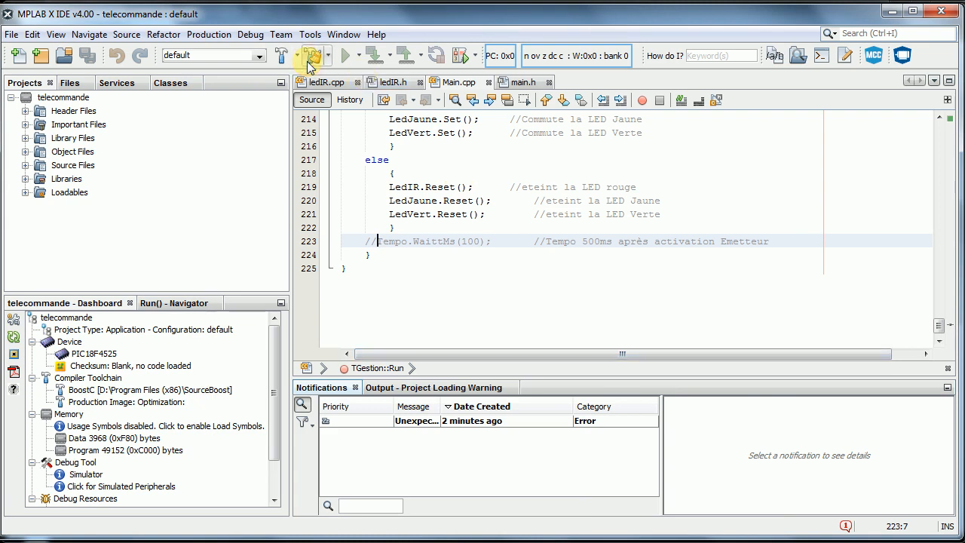